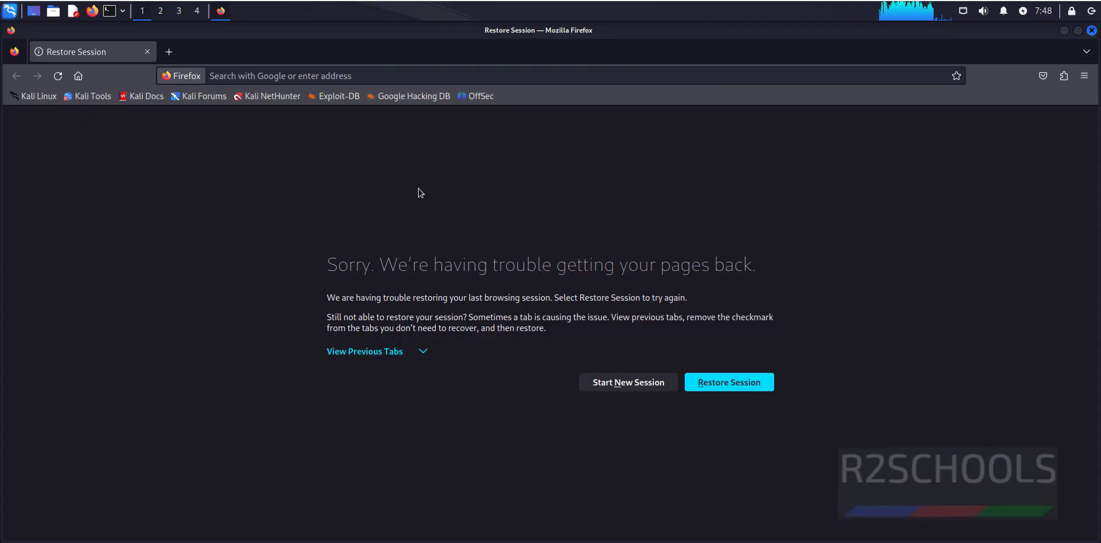
# - Load netacad.com in Firefox and browse the Networking Academy home page menu
pyautogui.click(524, 76)
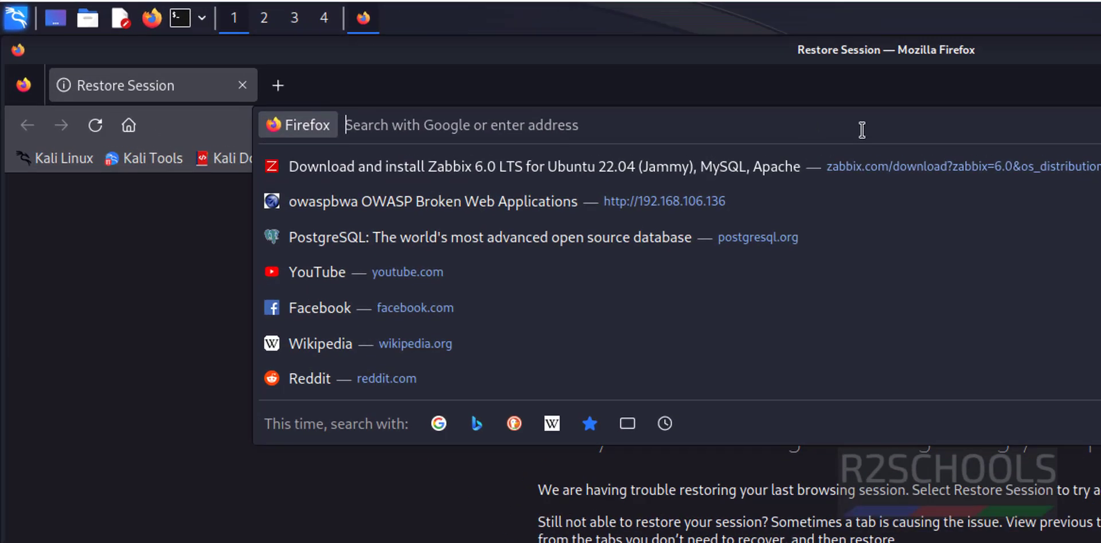
pyautogui.write('netacad.com')
pyautogui.press('Return')
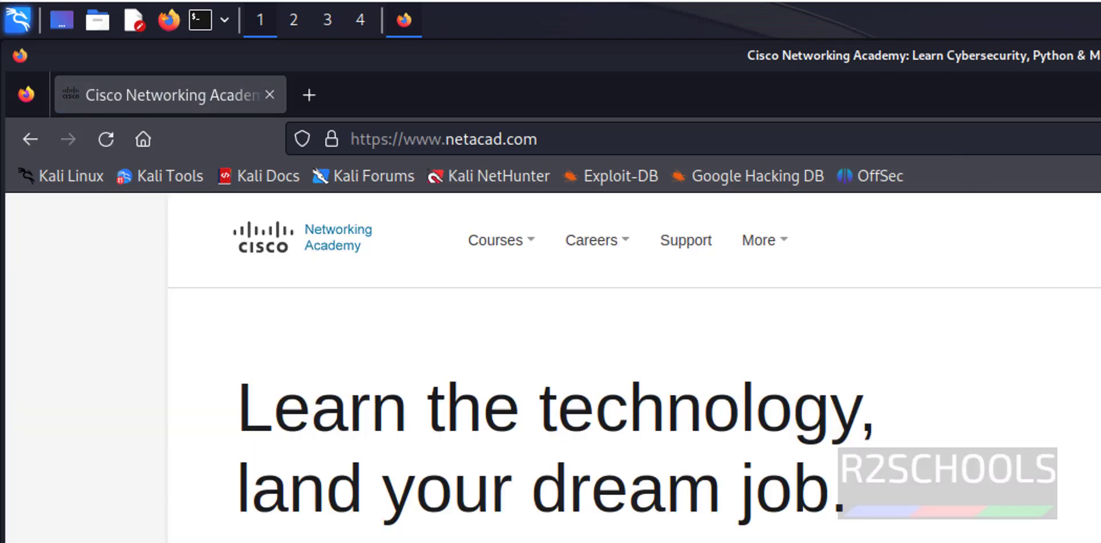
pyautogui.click(591, 241)
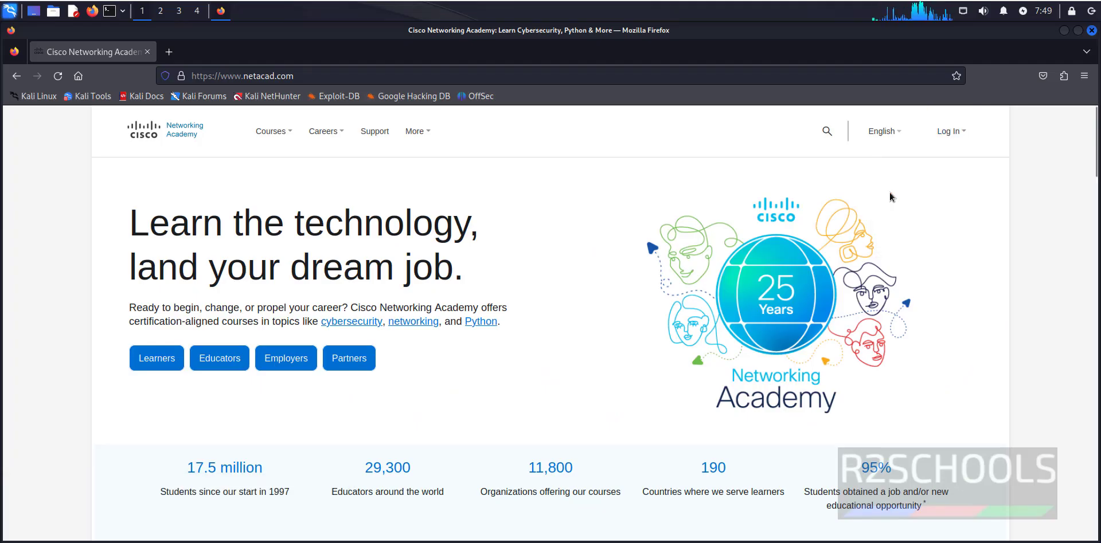
# - Open the Cisco login page and submit the account e-mail address
pyautogui.moveTo(949, 131)
pyautogui.click(916, 169)
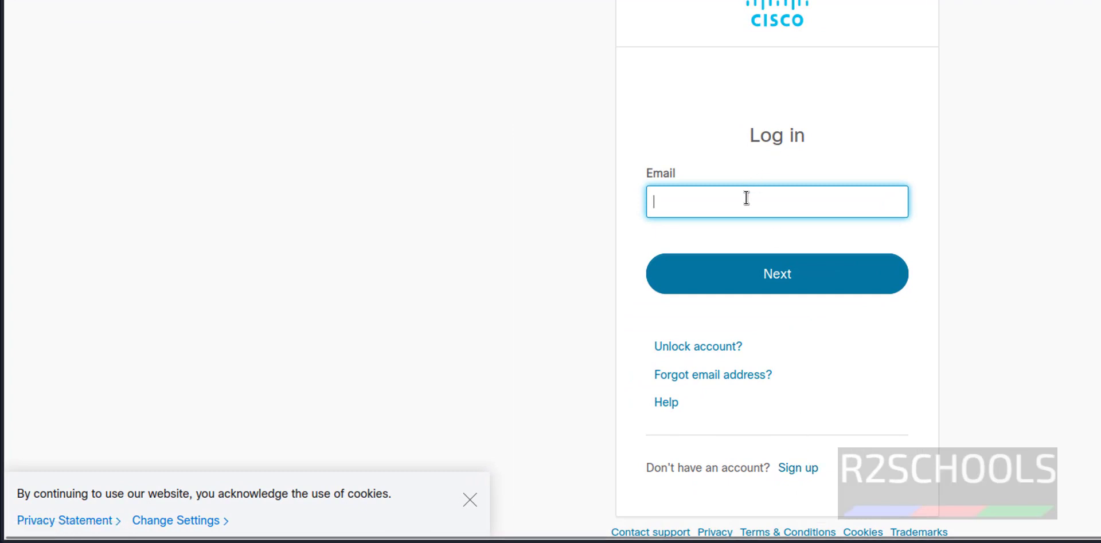
pyautogui.write('pf')
pyautogui.press('BackSpace')
pyautogui.press('BackSpace')
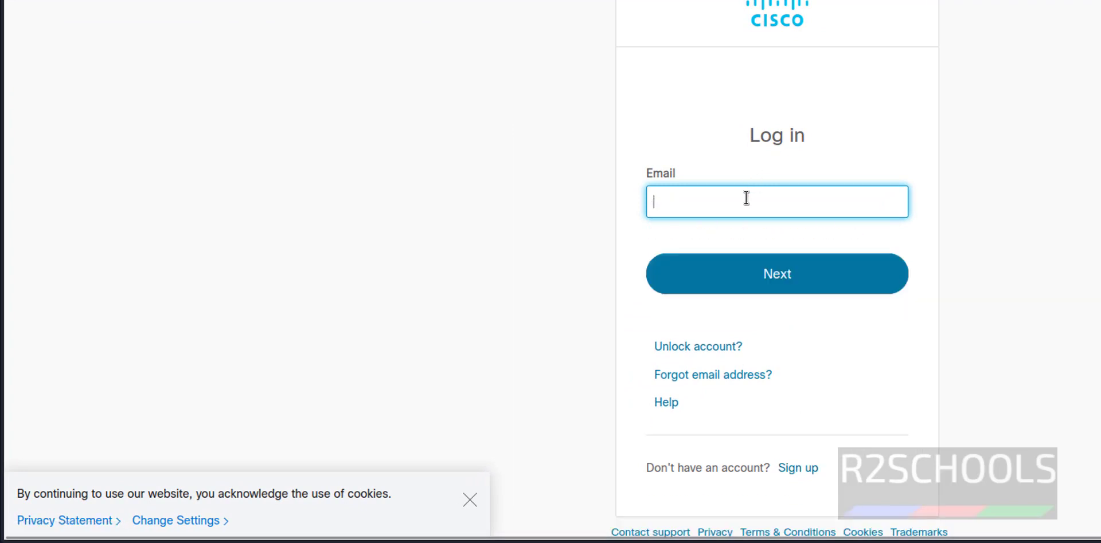
pyautogui.write('prav')
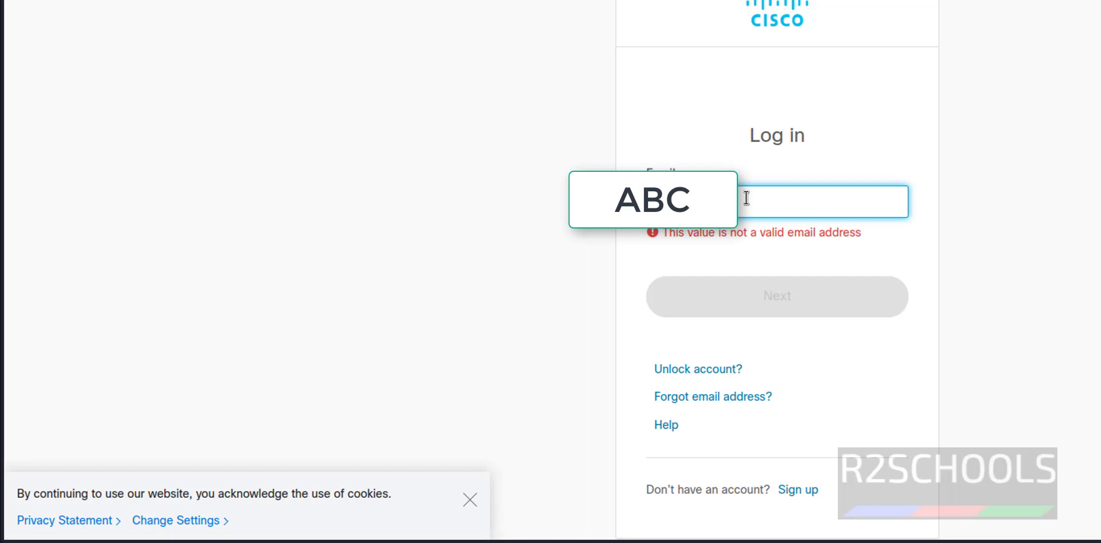
pyautogui.write('ail.com')
pyautogui.press('Return')
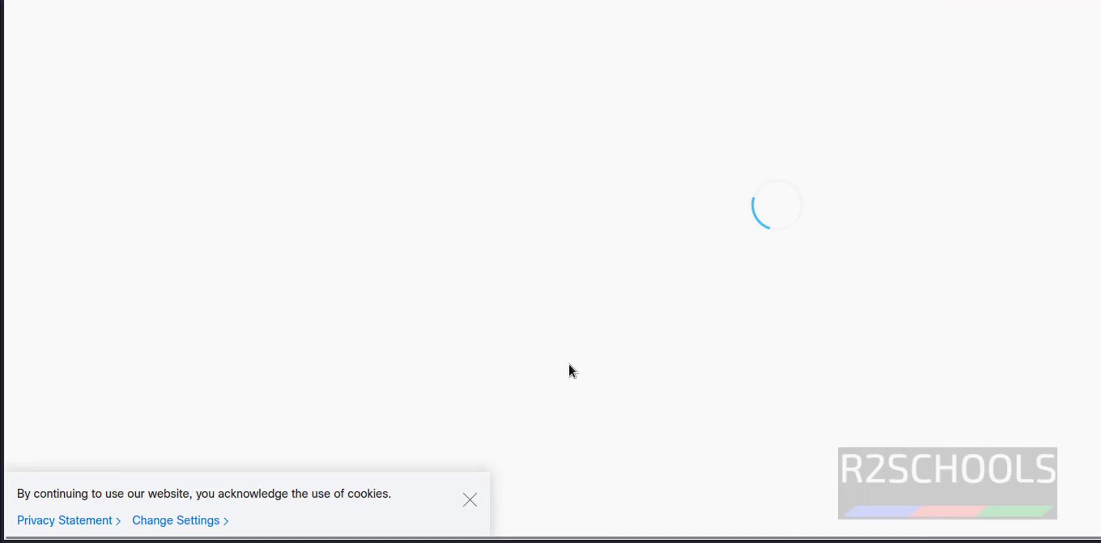
# - Dismiss the cookie banner and log in with the account password
pyautogui.click(469, 496)
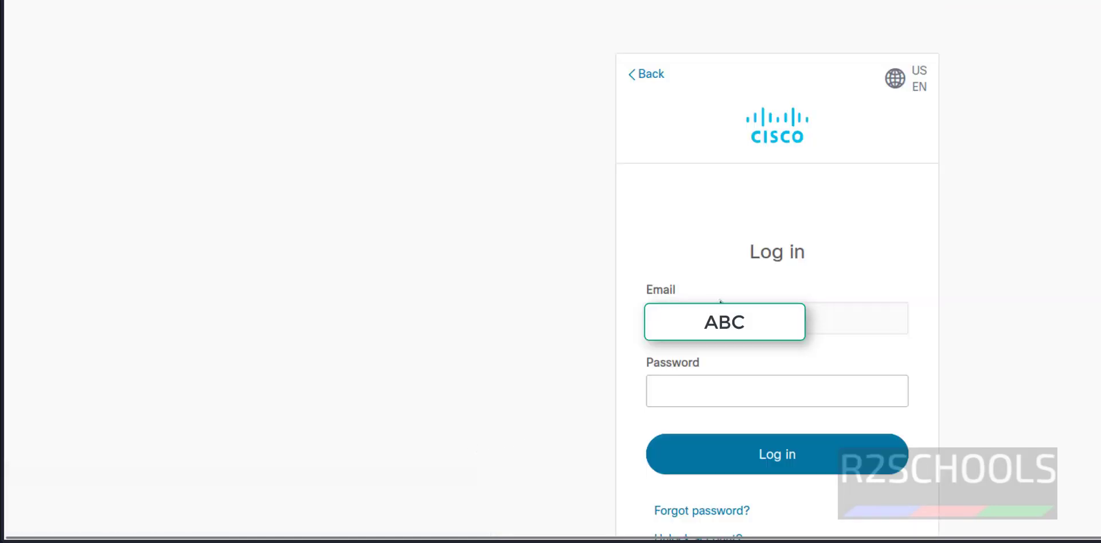
pyautogui.click(680, 386)
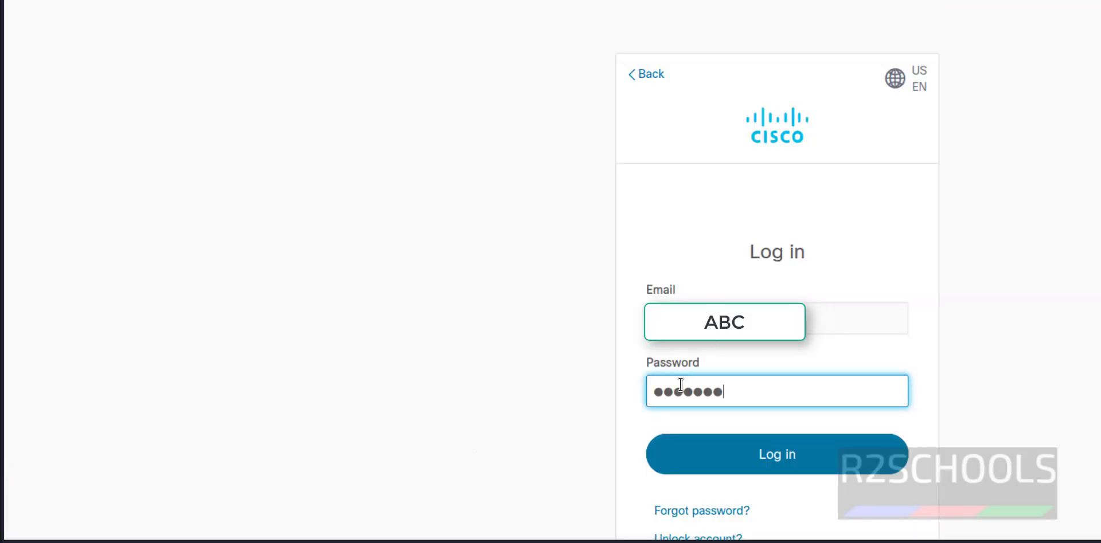
pyautogui.press('Return')
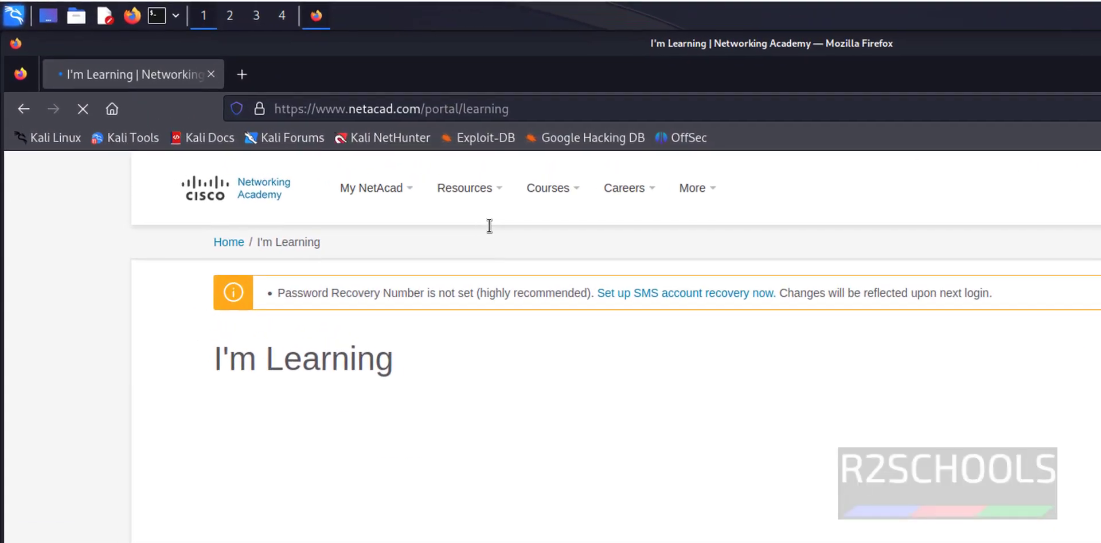
# - From Resources > Download Packet Tracer, download the Ubuntu Desktop 8.2.1 English 64-bit .deb
pyautogui.moveTo(491, 209)
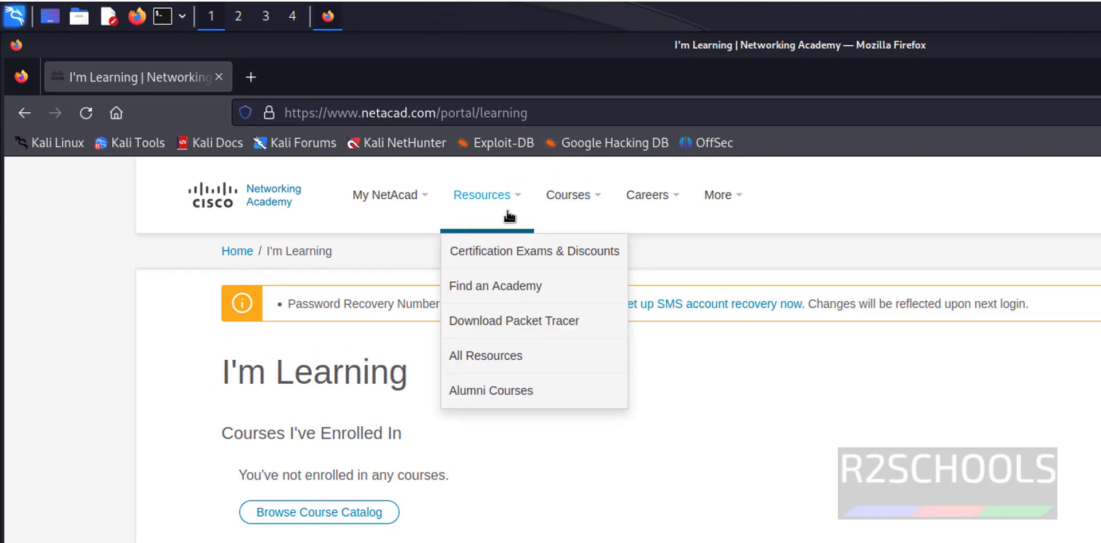
pyautogui.click(510, 324)
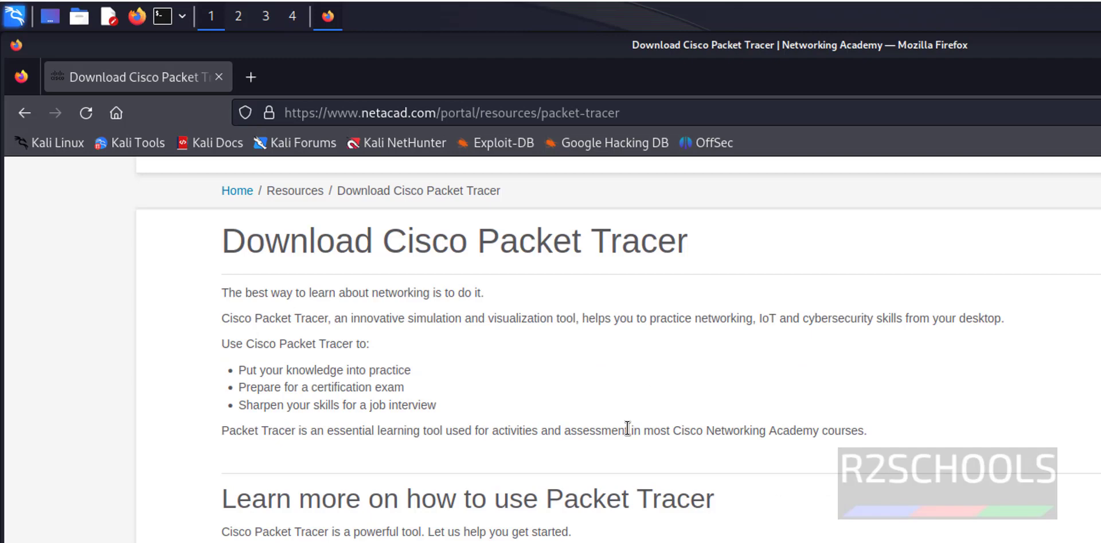
pyautogui.scroll(-15, 626, 435)
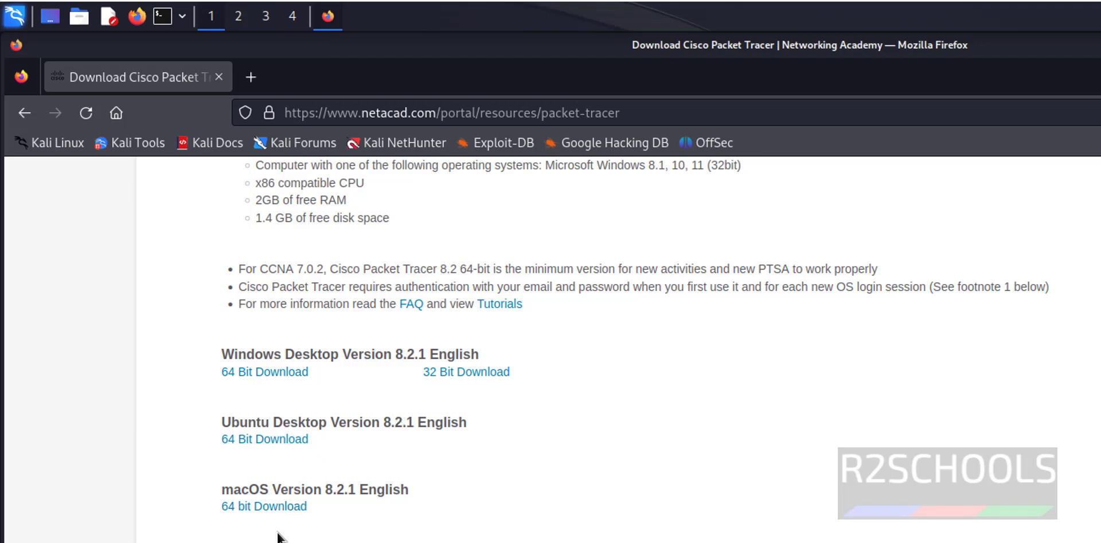
pyautogui.click(295, 440)
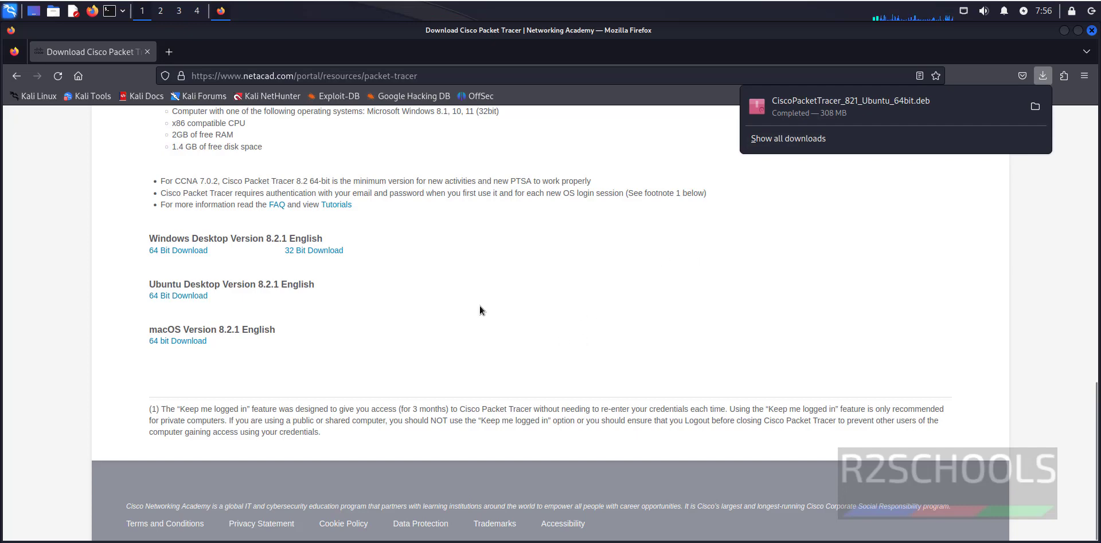
# - In a terminal, run pwd and ls, then cd into Downloads to find the installer
pyautogui.click(109, 10)
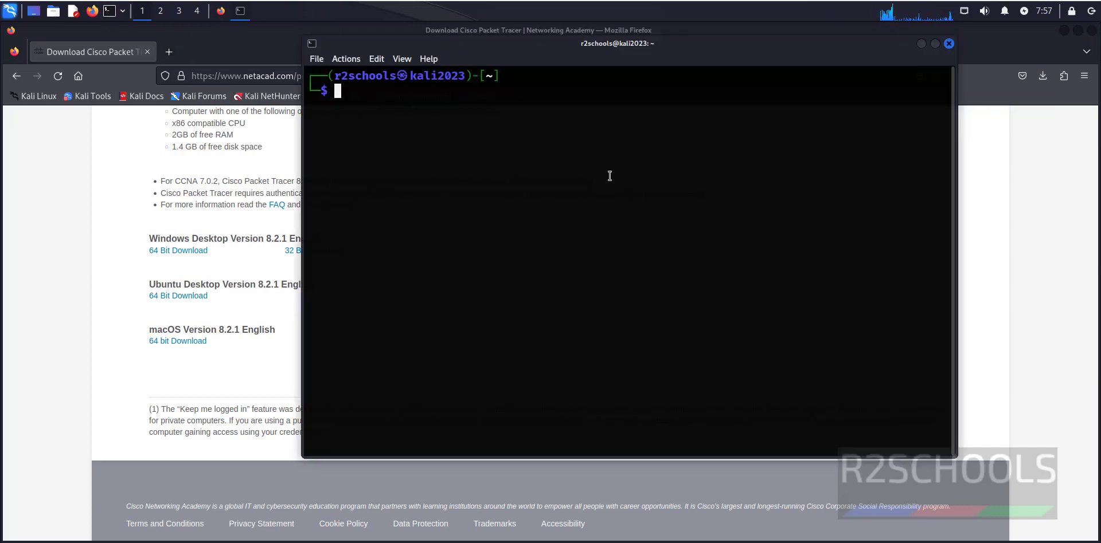
pyautogui.write('pwd')
pyautogui.press('Return')
pyautogui.write('ls')
pyautogui.press('Return')
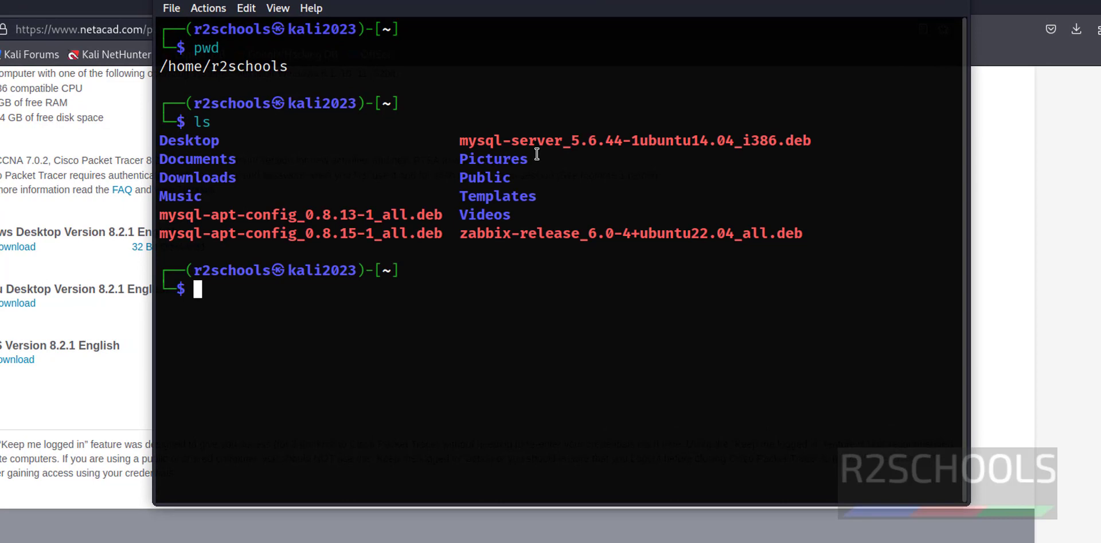
pyautogui.doubleClick(192, 177)
pyautogui.write('c')
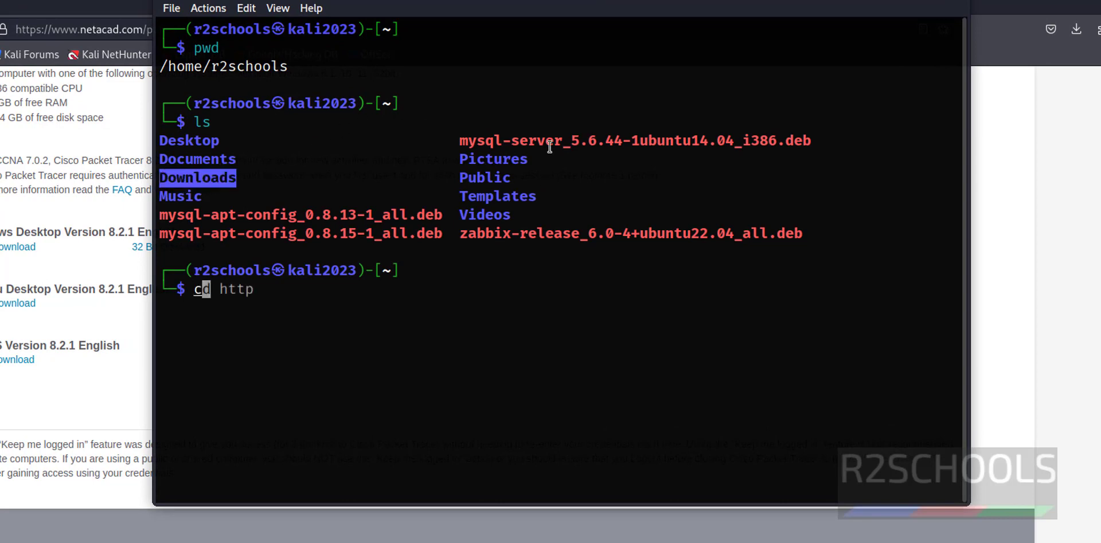
pyautogui.write('d Dow')
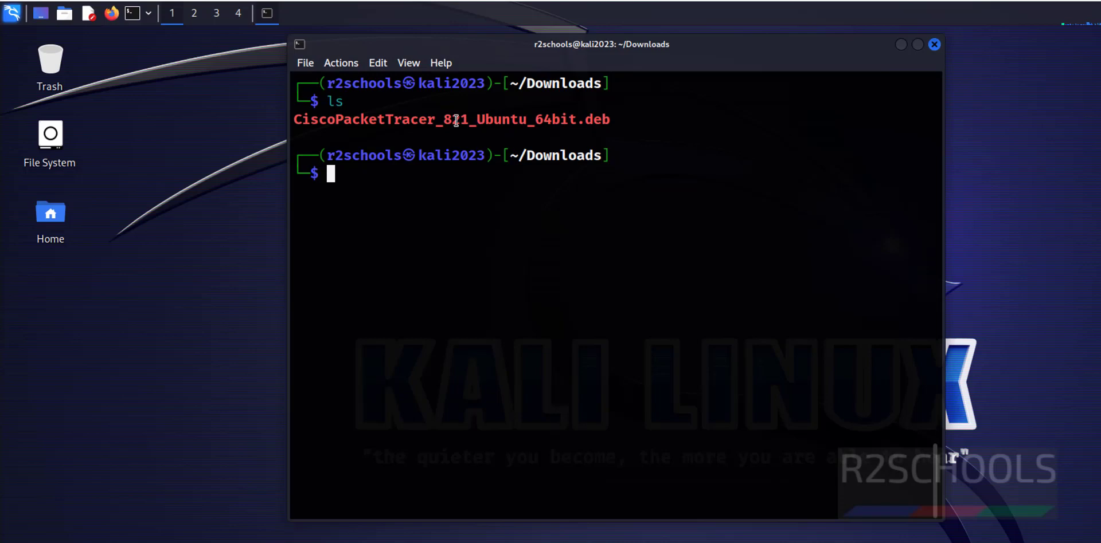
pyautogui.doubleClick(358, 119)
pyautogui.click(358, 120)
pyautogui.click(473, 216)
# - Begin the command 'sudo apt install ./Cis' for the Packet Tracer .deb
pyautogui.write('sd')
pyautogui.press('BackSpace')
pyautogui.press('BackSpace')
pyautogui.write('sudo ')
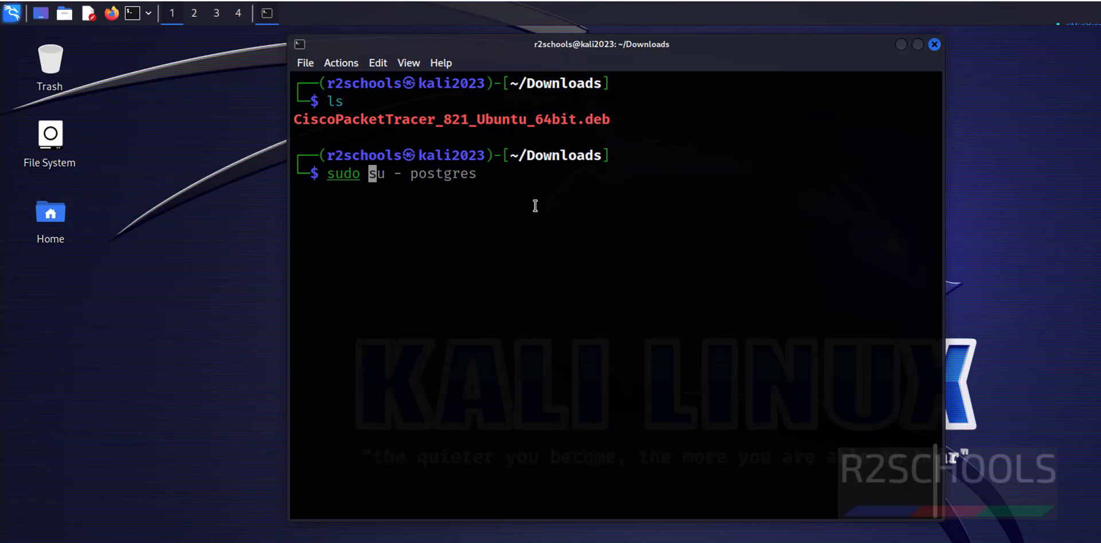
pyautogui.write('ap')
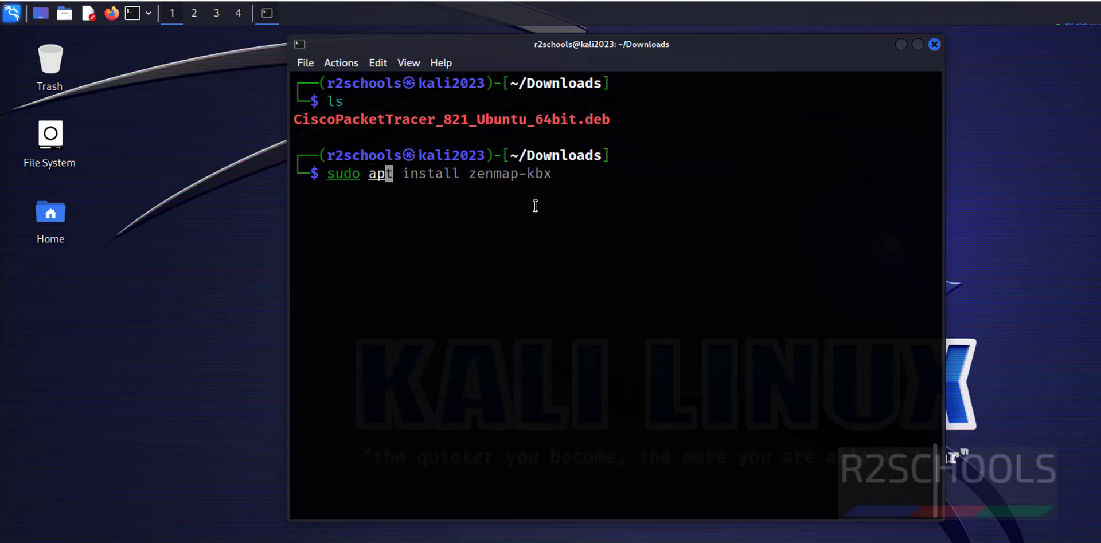
pyautogui.write('t insall')
pyautogui.press('BackSpace')
pyautogui.press('BackSpace')
pyautogui.press('BackSpace')
pyautogui.write('tall ')
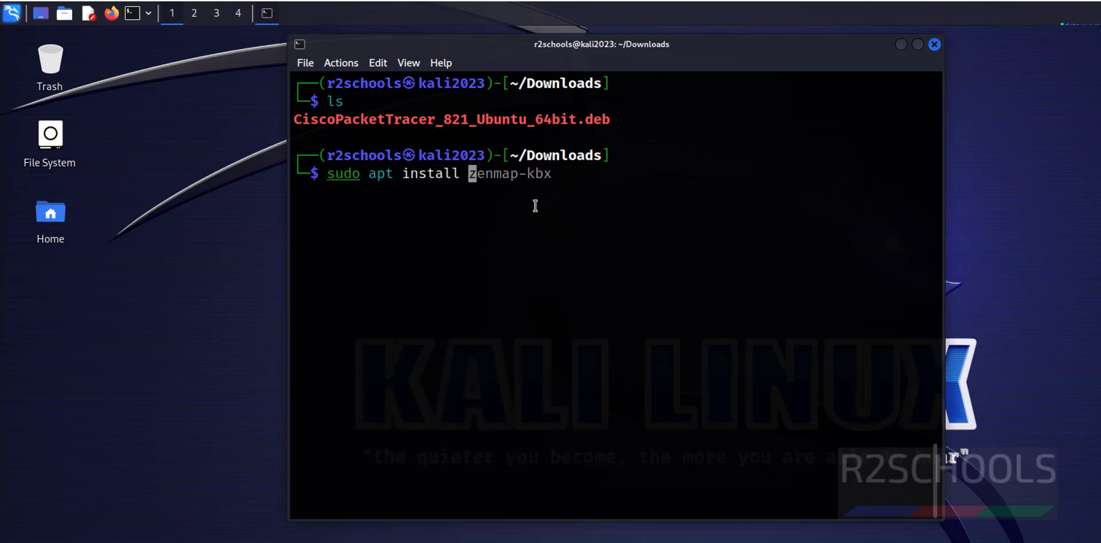
pyautogui.write('./')
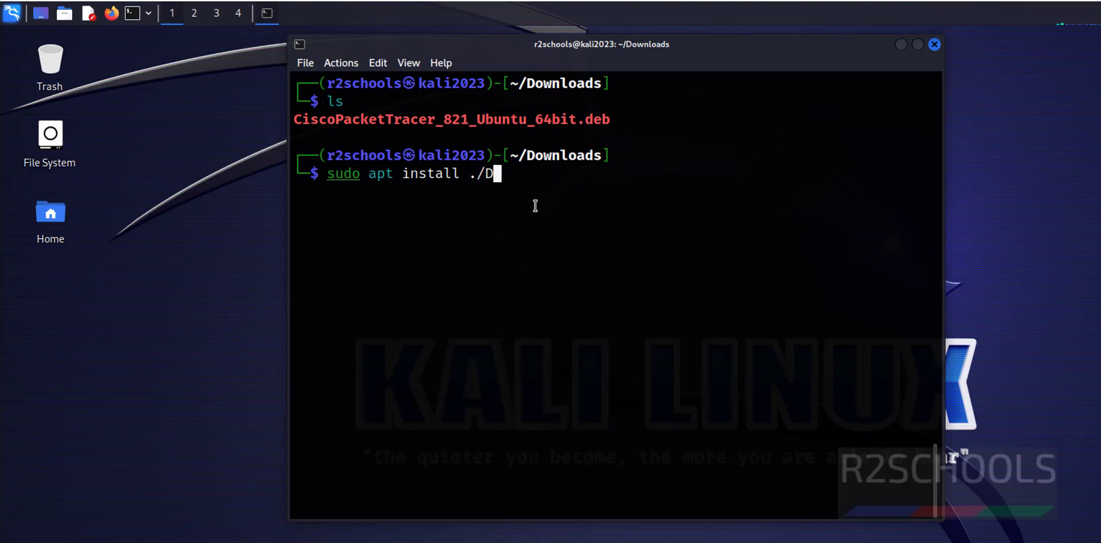
pyautogui.write('Cis')
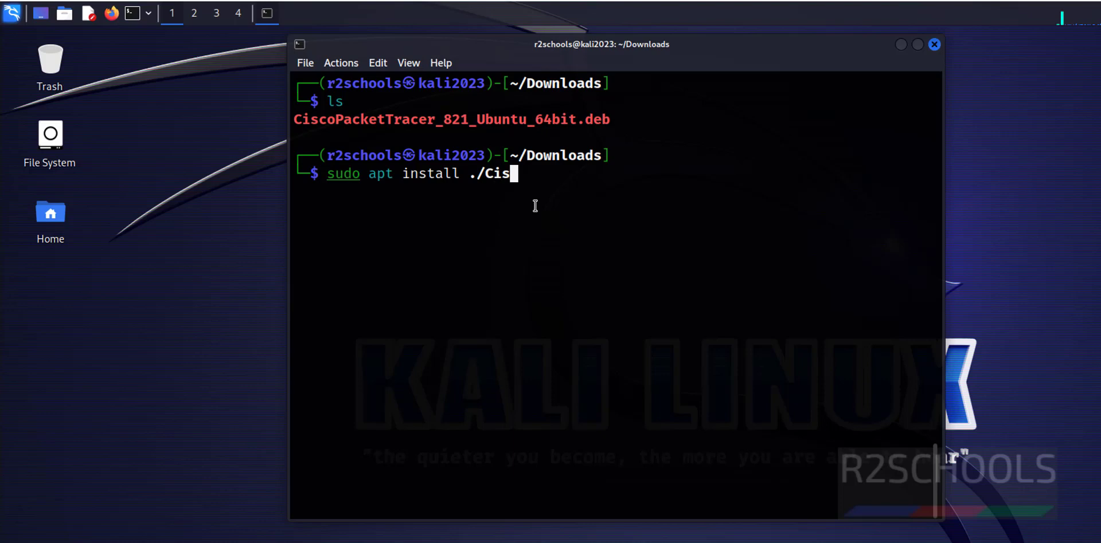
# - Run apt install on CiscoPacketTracer_821_Ubuntu_64bit.deb, entering the sudo password and confirming with y
pyautogui.press('Tab')
pyautogui.press('Return')
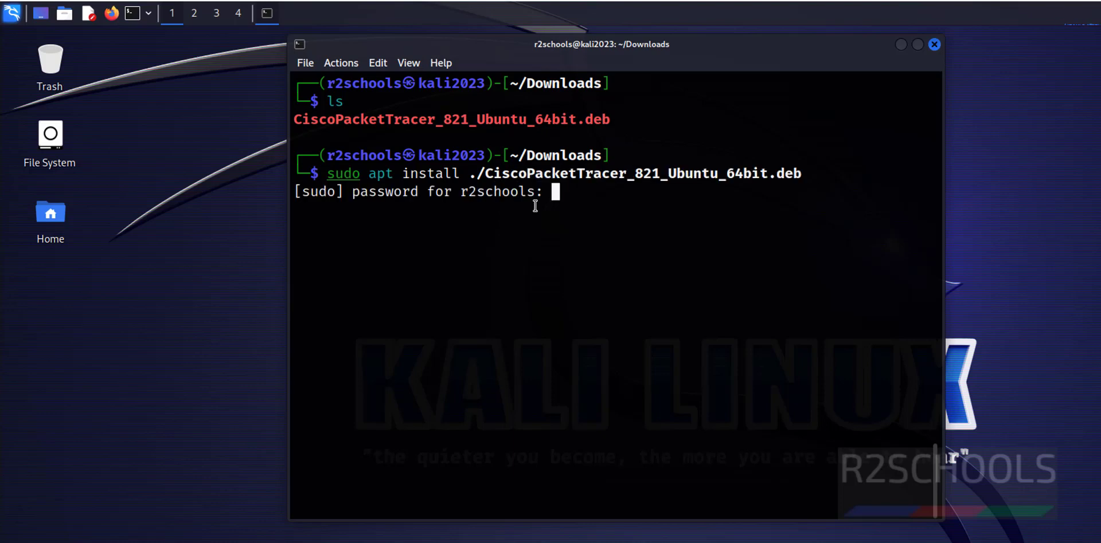
pyautogui.press('Return')
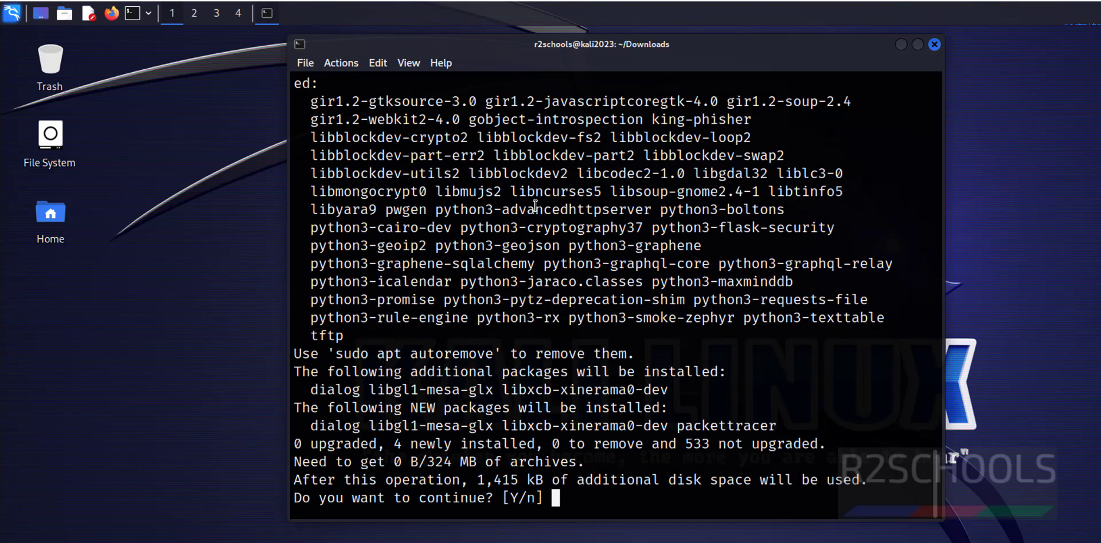
pyautogui.write('y')
pyautogui.press('Return')
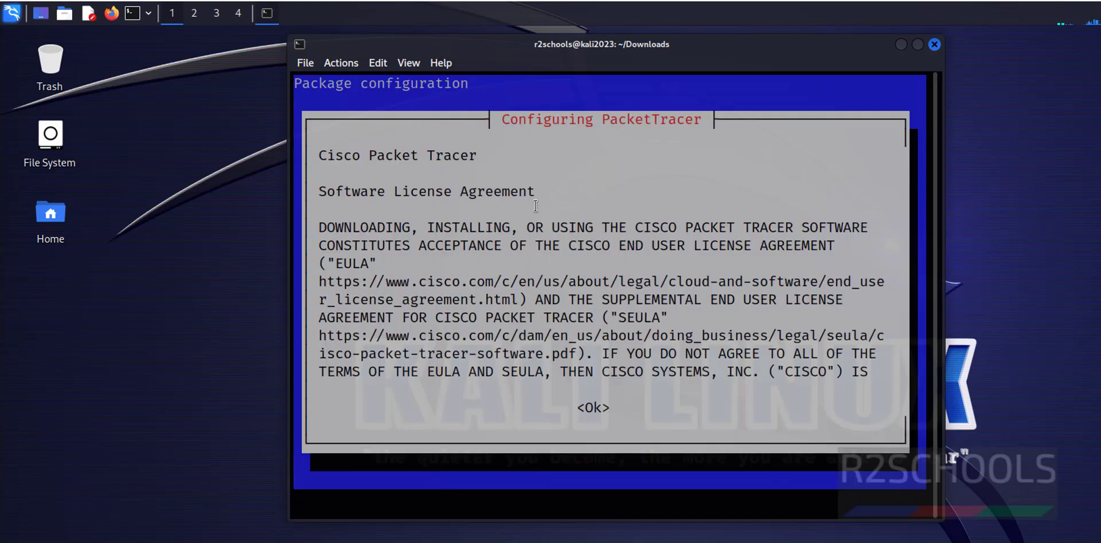
# - Acknowledge the licence, accept the EULA, then clear the terminal with Ctrl+L
pyautogui.press('Tab')
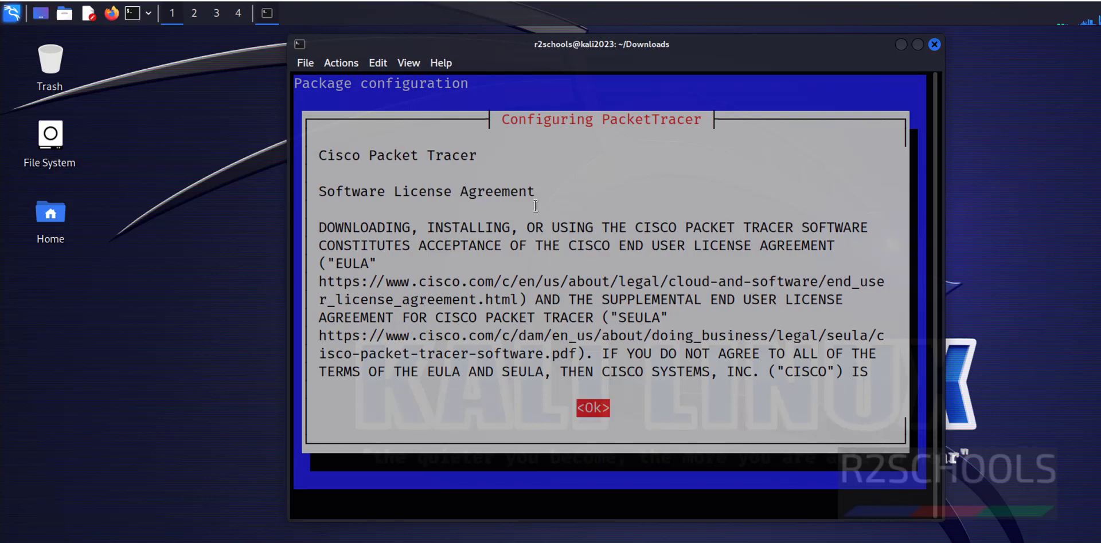
pyautogui.press('Return')
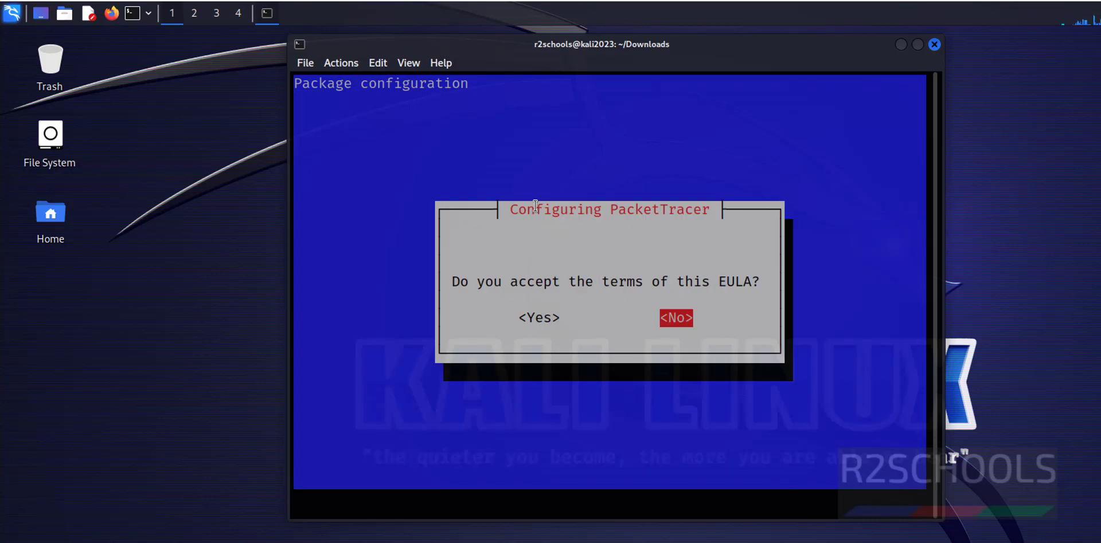
pyautogui.press('Tab')
pyautogui.press('Tab')
pyautogui.press('Tab')
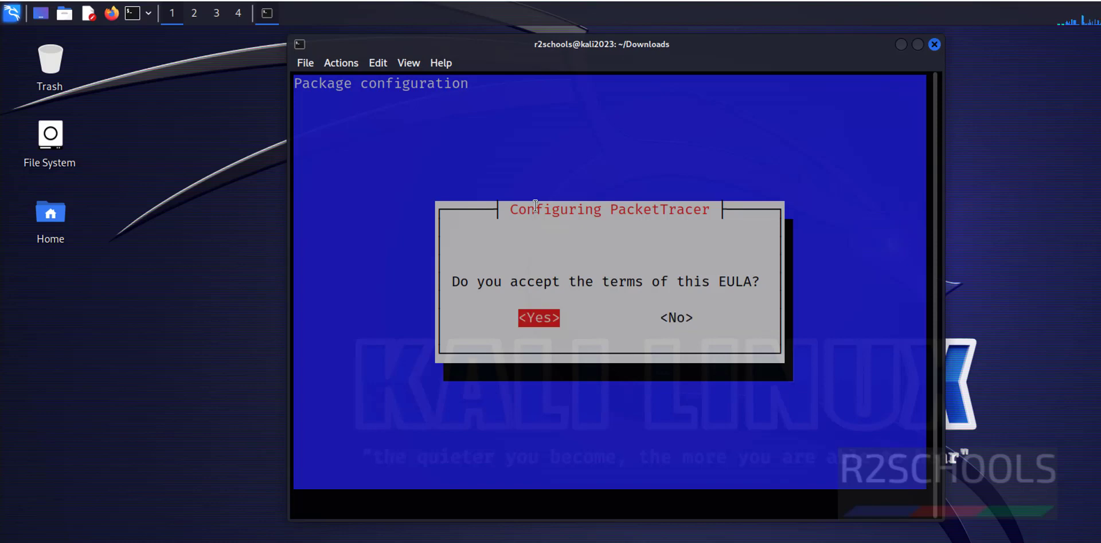
pyautogui.press('Return')
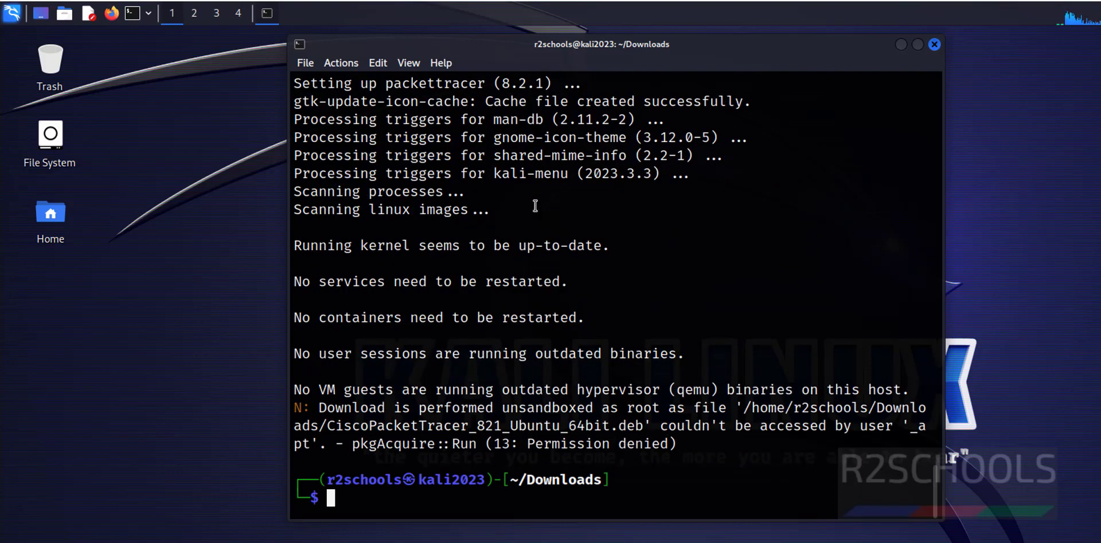
pyautogui.hotkey('ctrl', 'l')
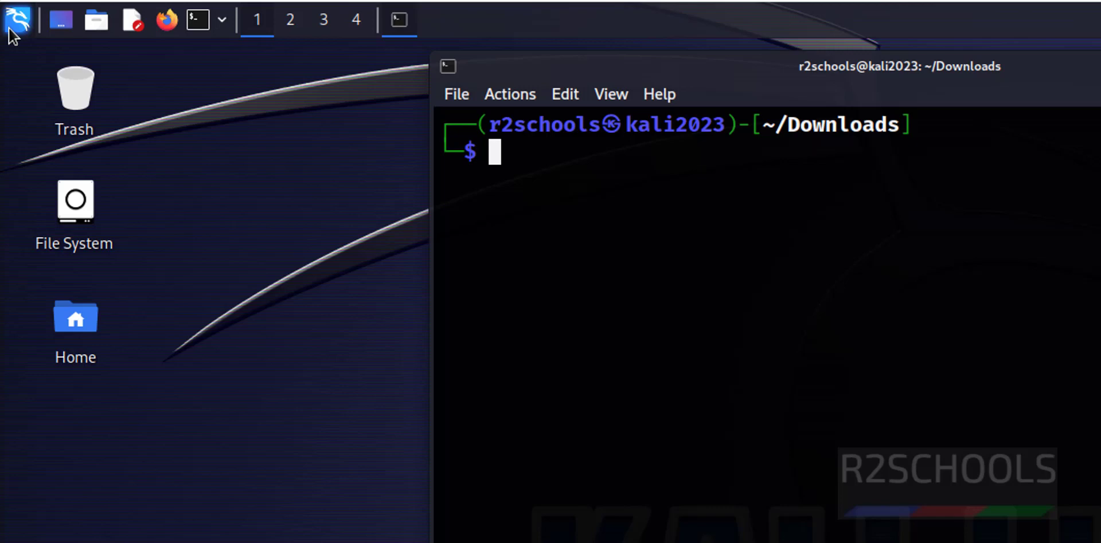
# - Search 'pack' in the Kali menu, start Packet Tracer 8.2.1, and choose Yes for multi-user
pyautogui.click(11, 26)
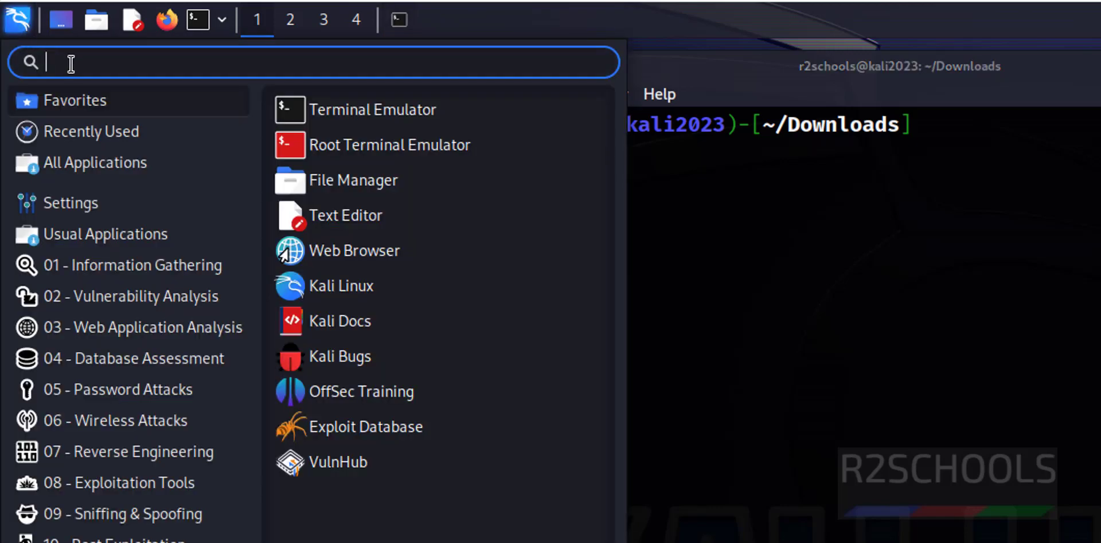
pyautogui.write('pack')
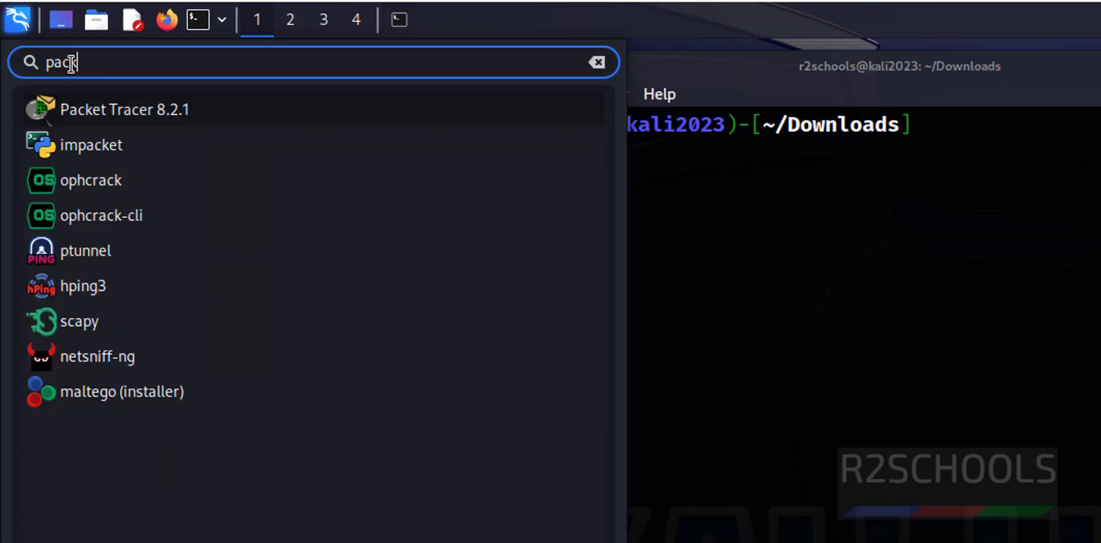
pyautogui.click(177, 116)
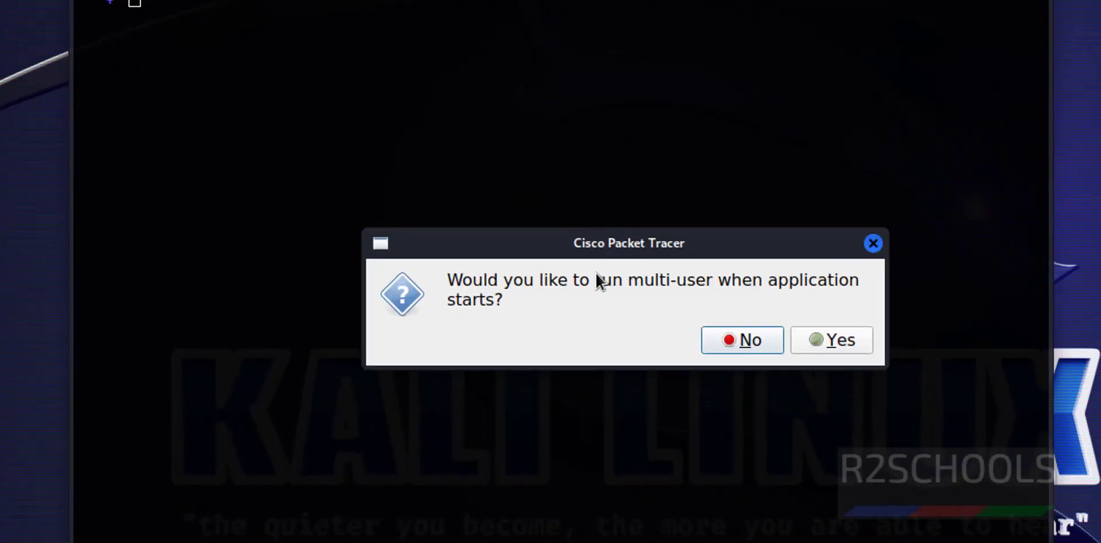
pyautogui.click(831, 340)
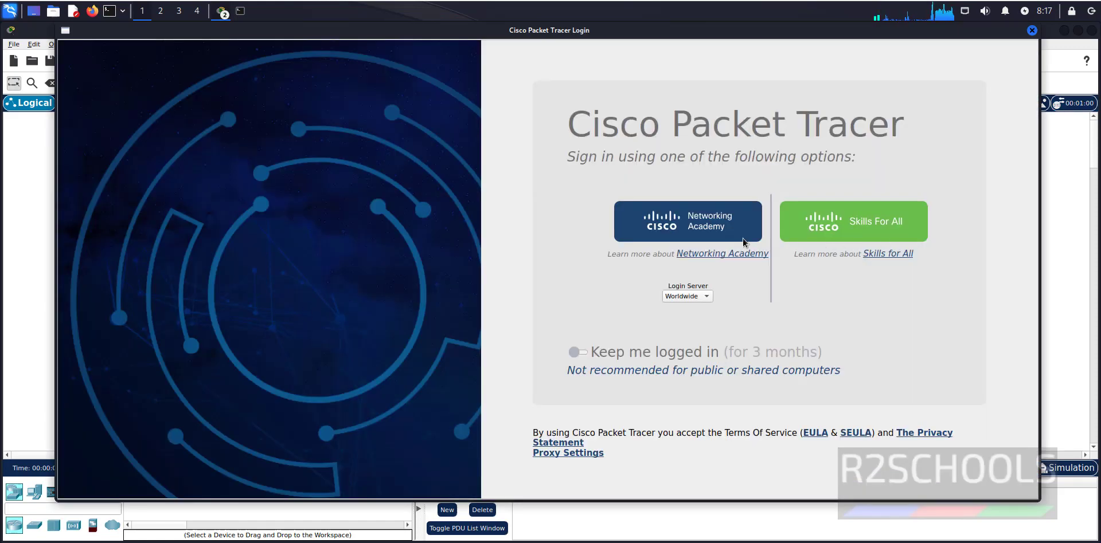
# - Choose Networking Academy sign-in and submit the account e-mail address
pyautogui.click(687, 227)
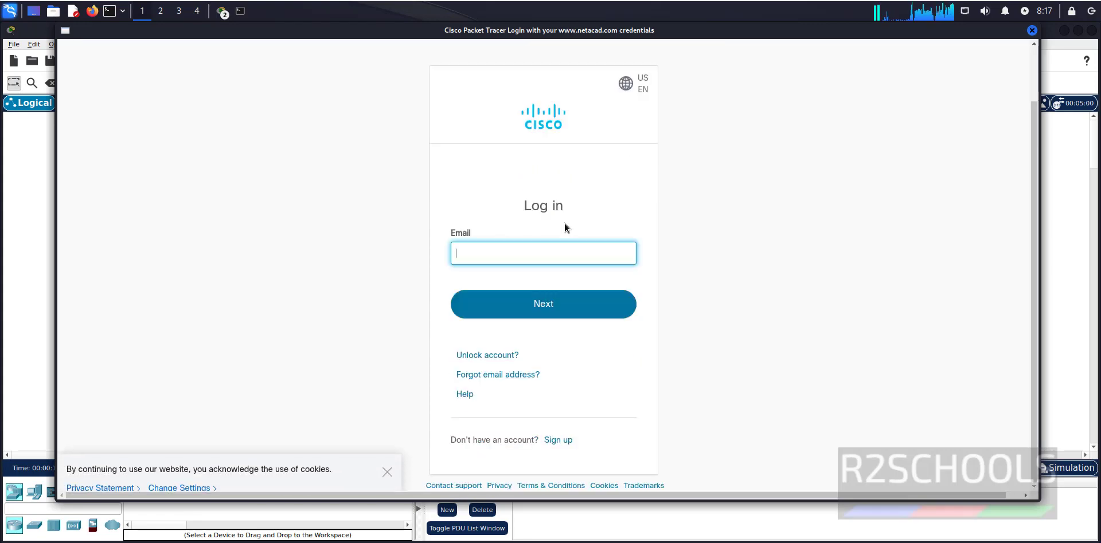
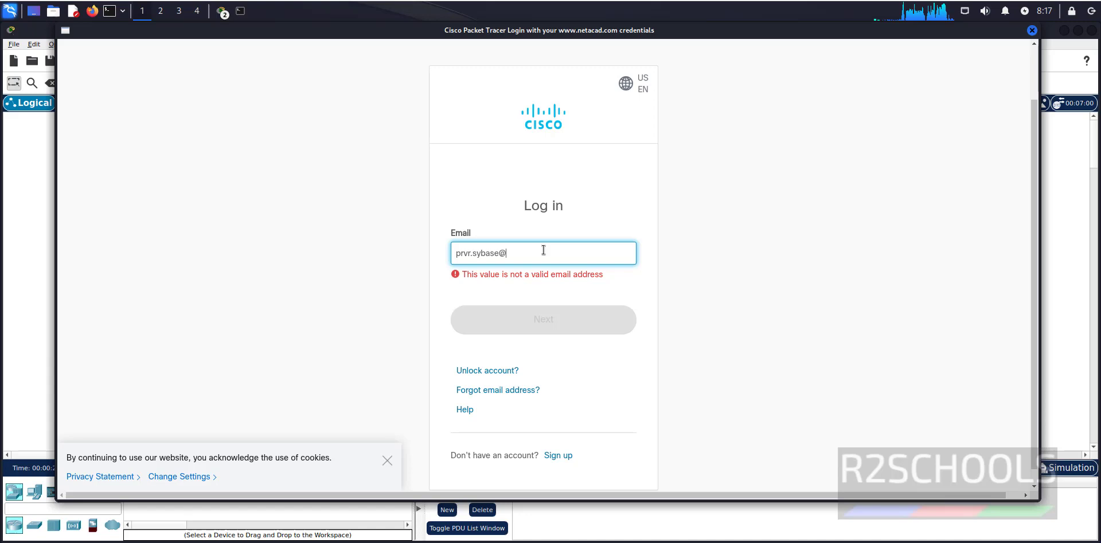
pyautogui.press('Return')
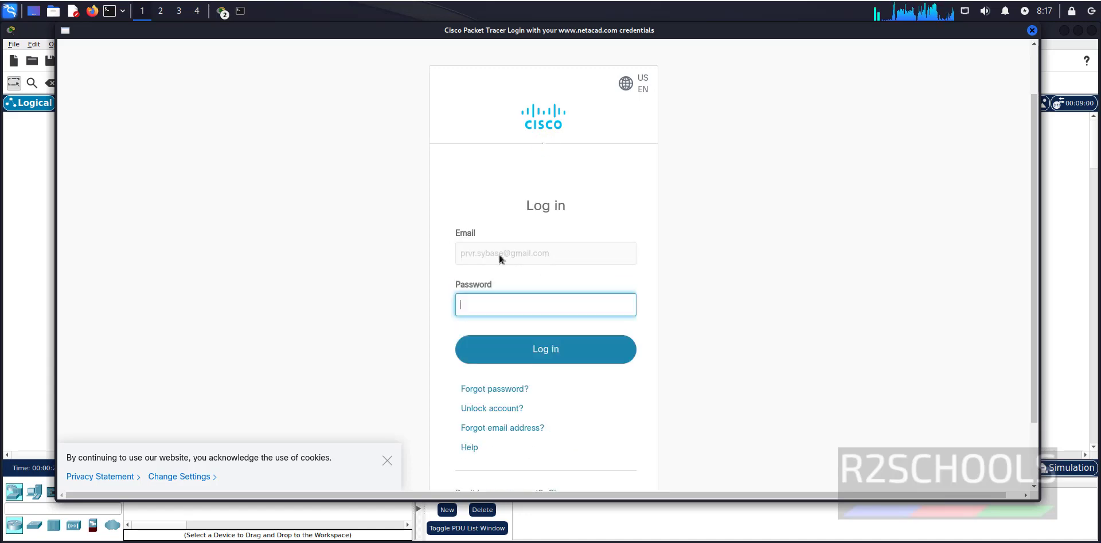
# - Dismiss the cookie banner and log in with the account password
pyautogui.click(387, 461)
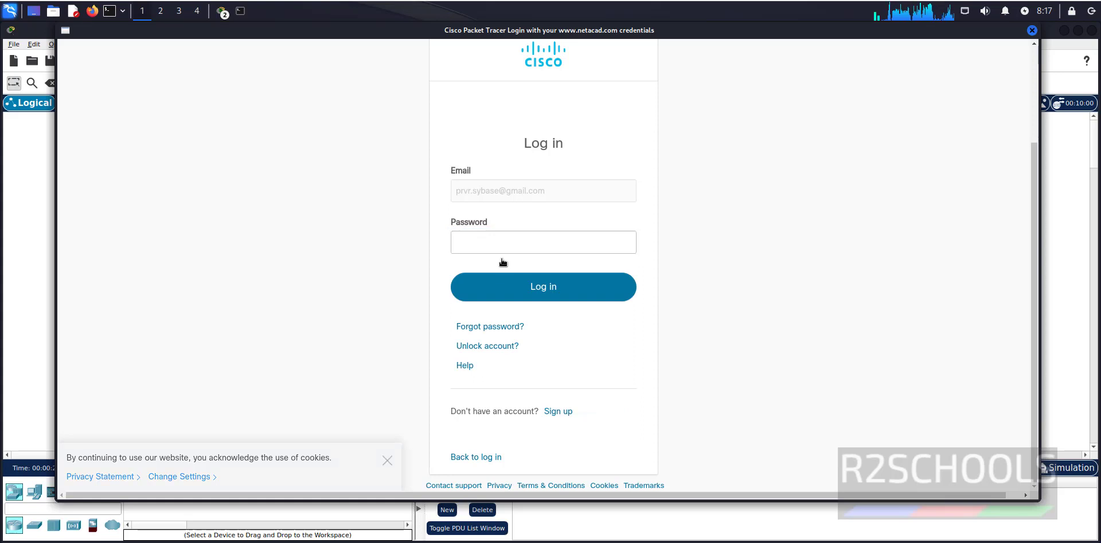
pyautogui.click(503, 246)
pyautogui.write('••')
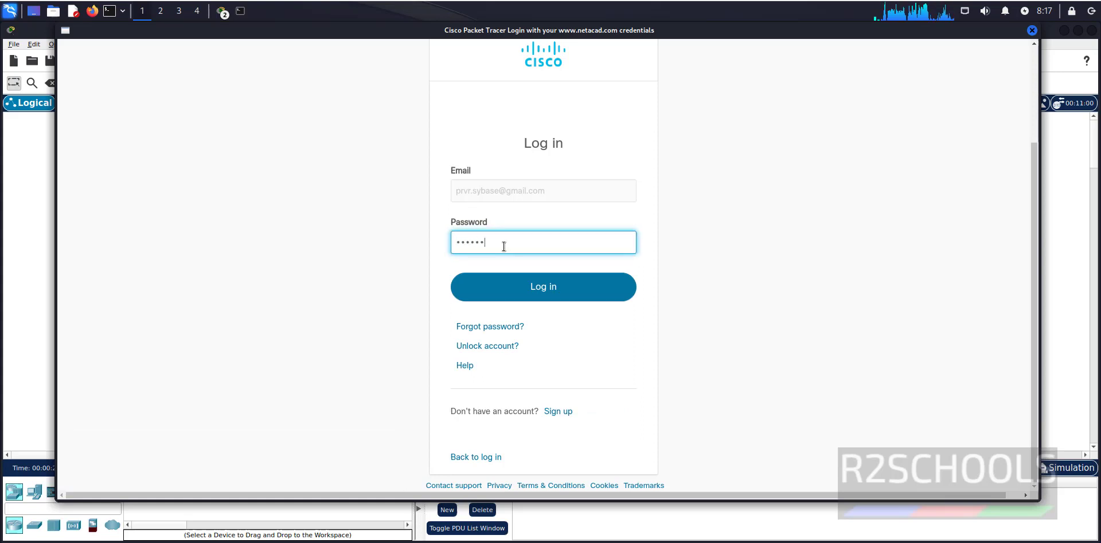
pyautogui.write('******')
pyautogui.press('Return')
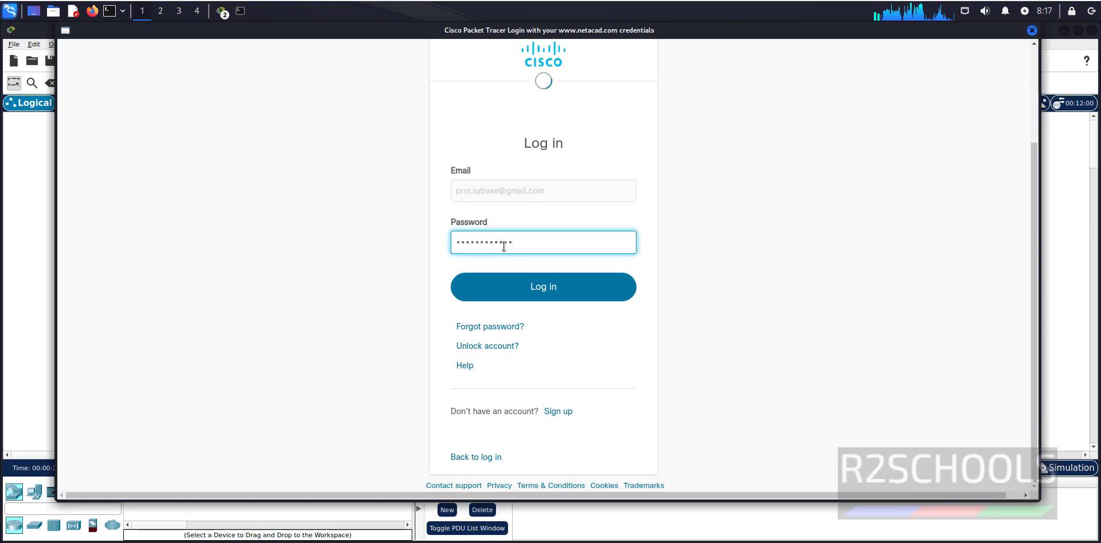